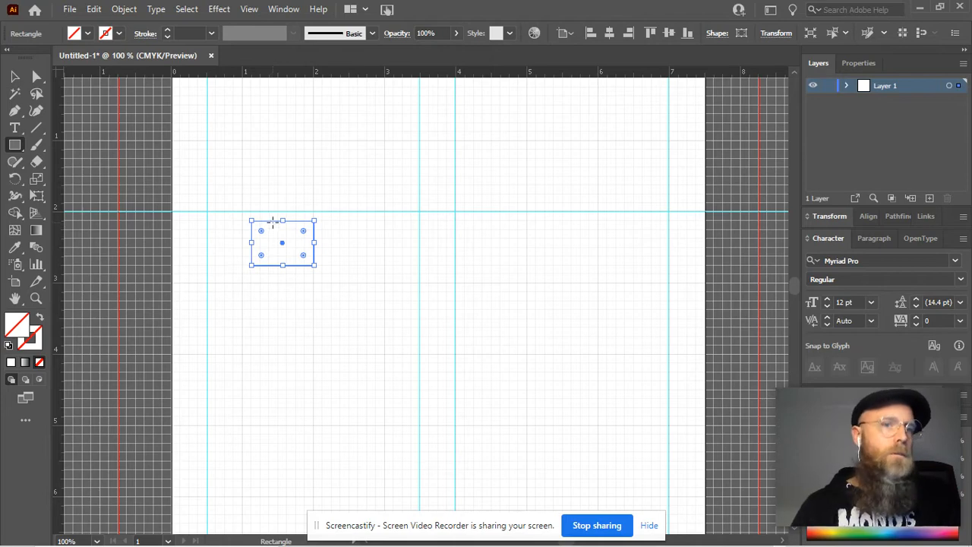
Select the leftover rectangles without fill or stroke on the page and clear them away
{"action": "key", "text": "v"}
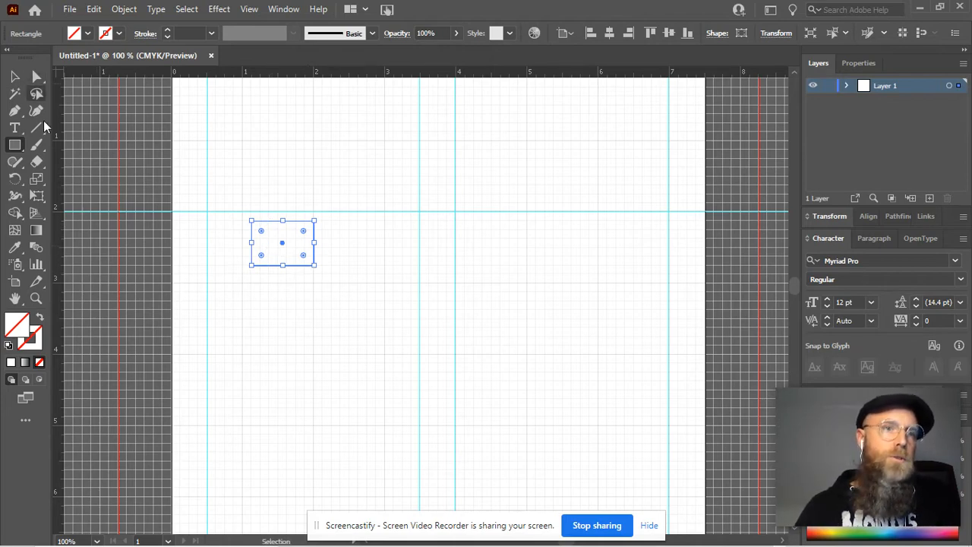
{"action": "left_click", "coordinate": [16, 77]}
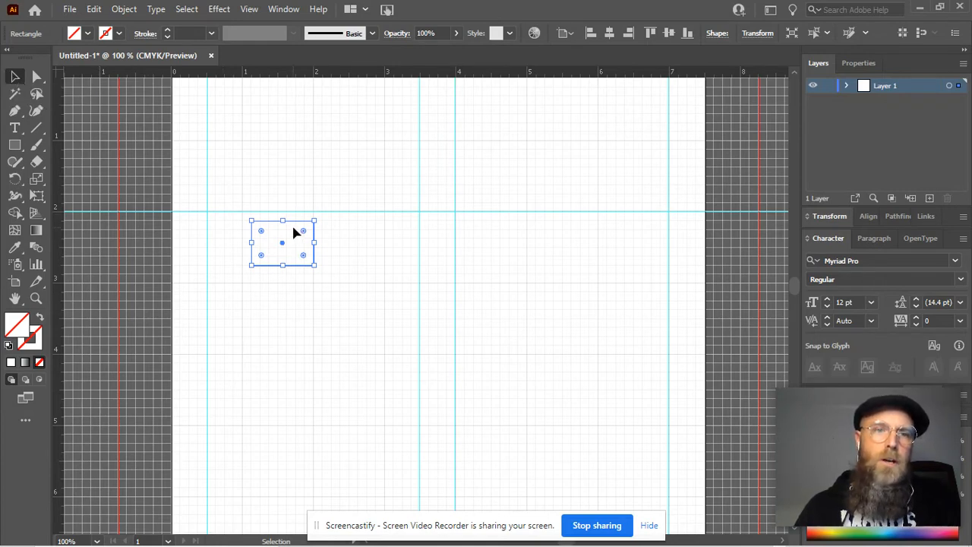
{"action": "left_click_drag", "start_coordinate": [370, 178], "coordinate": [295, 223]}
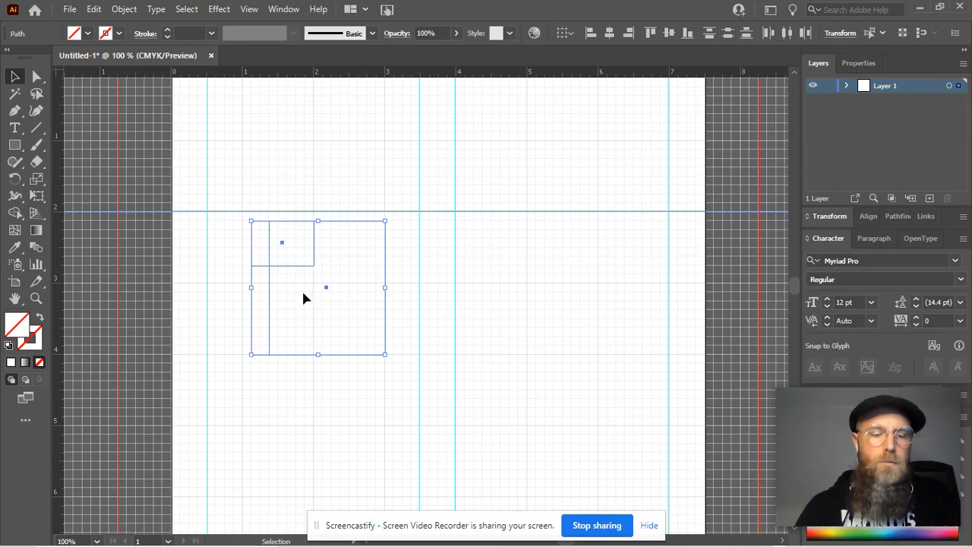
{"action": "key", "text": "ctrl+z"}
{"action": "key", "text": "ctrl+z"}
{"action": "left_click", "coordinate": [289, 199]}
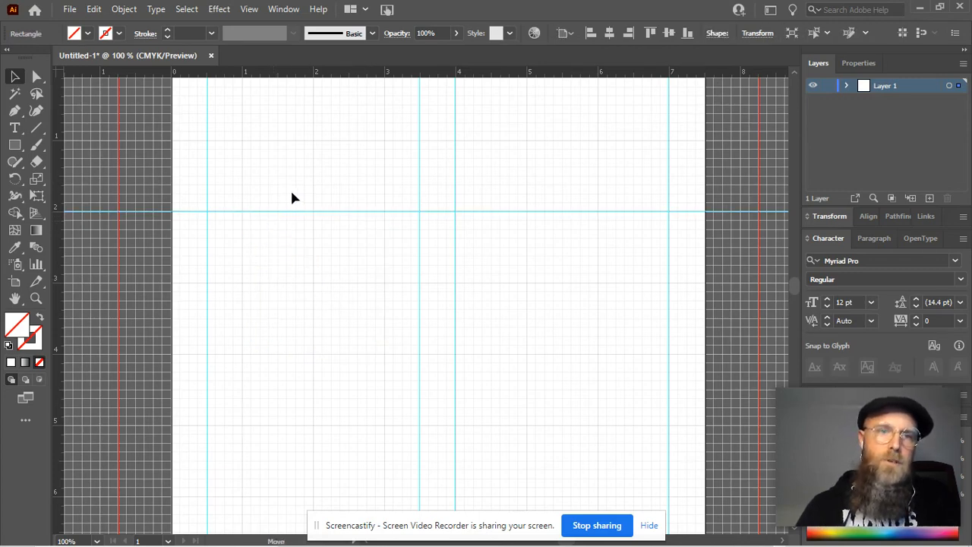
{"action": "left_click_drag", "start_coordinate": [403, 272], "coordinate": [427, 375]}
{"action": "left_click_drag", "start_coordinate": [404, 326], "coordinate": [297, 374]}
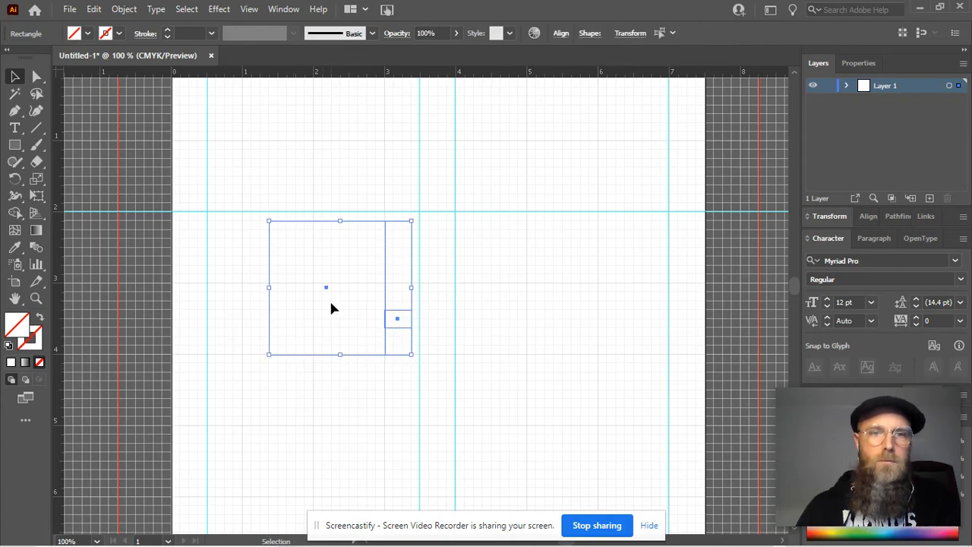
Draw a rectangle about 3 by 2.4 in with a dark blue fill and yellow stroke near the upper part of the page
{"action": "scroll", "coordinate": [322, 289], "scroll_direction": "right", "scroll_amount": 1}
{"action": "scroll", "coordinate": [311, 292], "scroll_direction": "down", "scroll_amount": 1}
{"action": "scroll", "coordinate": [309, 282], "scroll_direction": "up", "scroll_amount": 3}
{"action": "left_click", "coordinate": [316, 150]}
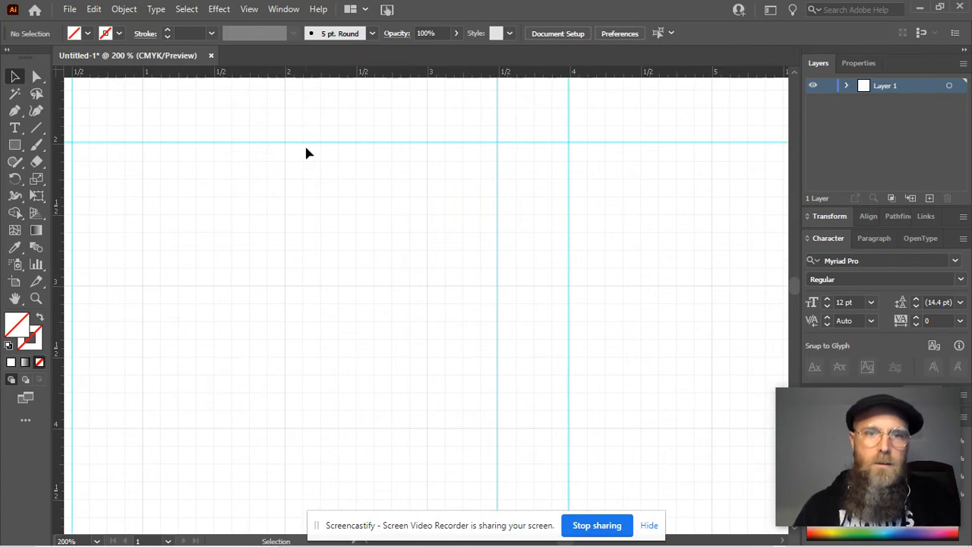
{"action": "left_click", "coordinate": [14, 144]}
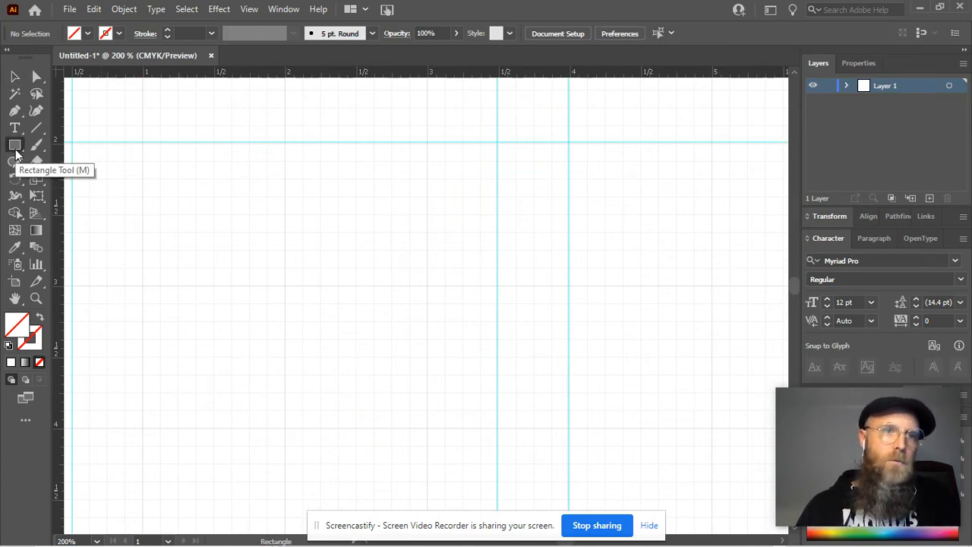
{"action": "left_click", "coordinate": [83, 34]}
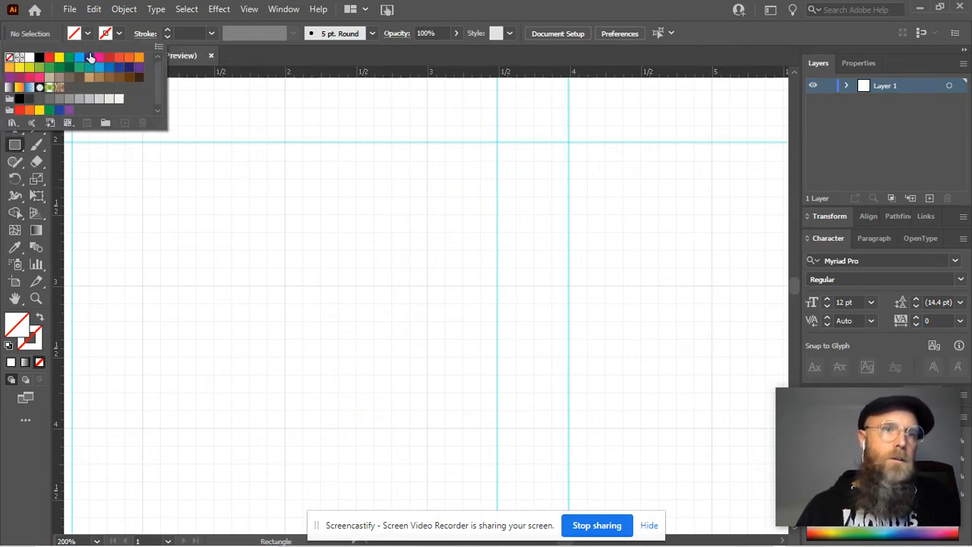
{"action": "left_click", "coordinate": [89, 57]}
{"action": "left_click", "coordinate": [115, 36]}
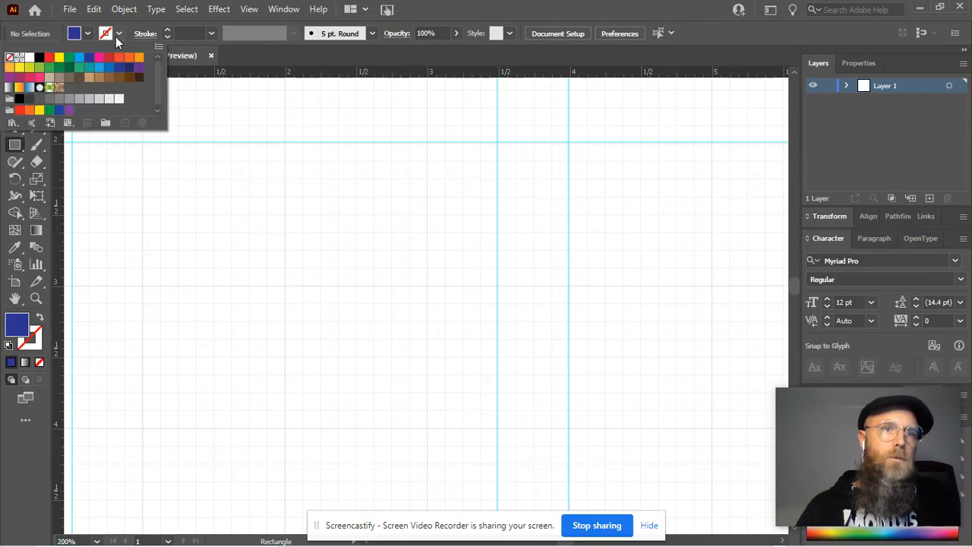
{"action": "left_click", "coordinate": [59, 65]}
{"action": "left_click_drag", "start_coordinate": [158, 155], "coordinate": [588, 494]}
{"action": "scroll", "coordinate": [500, 317], "scroll_direction": "down", "scroll_amount": 4}
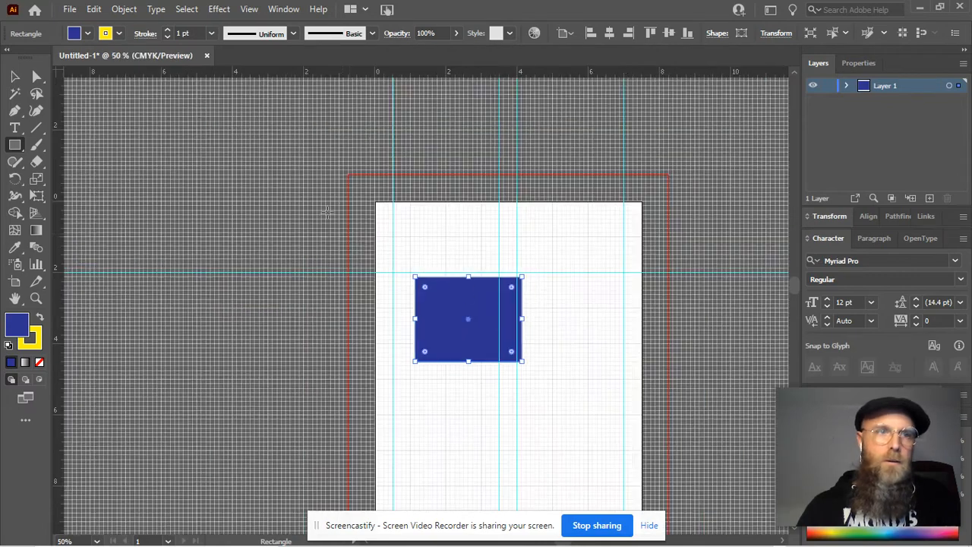
Shift the blue rectangle slightly up and to the left, and rotate it about 26° clockwise
{"action": "key", "text": "v"}
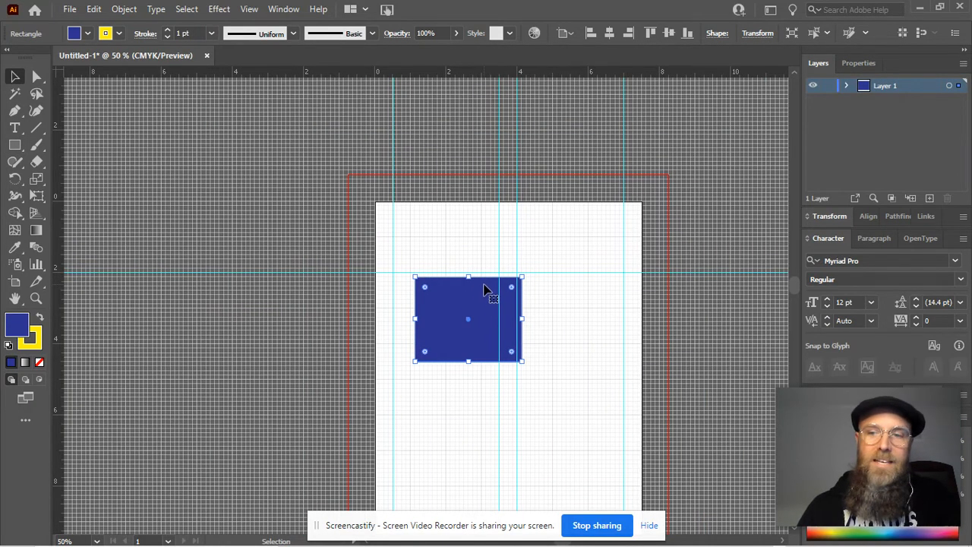
{"action": "mouse_move", "coordinate": [486, 289]}
{"action": "left_mouse_down"}
{"action": "mouse_move", "coordinate": [545, 373]}
{"action": "mouse_move", "coordinate": [566, 284]}
{"action": "mouse_move", "coordinate": [573, 298]}
{"action": "mouse_move", "coordinate": [475, 294]}
{"action": "left_mouse_up"}
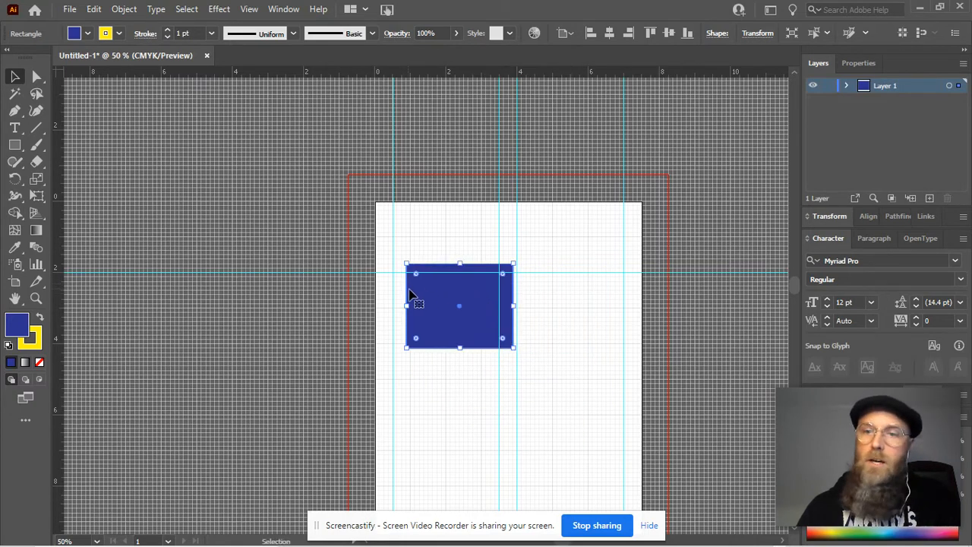
{"action": "left_click_drag", "start_coordinate": [516, 261], "coordinate": [605, 289]}
{"action": "key", "text": "a"}
{"action": "left_click_drag", "start_coordinate": [606, 289], "coordinate": [576, 334]}
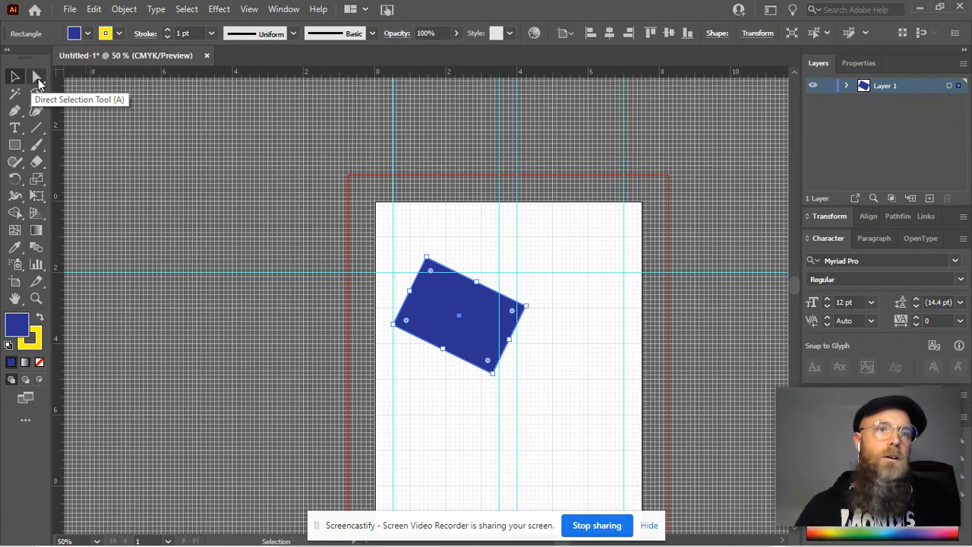
Directly select only the rectangle's top corner point and move it about 0.4 in right and 0.6 in up
{"action": "left_click", "coordinate": [38, 78]}
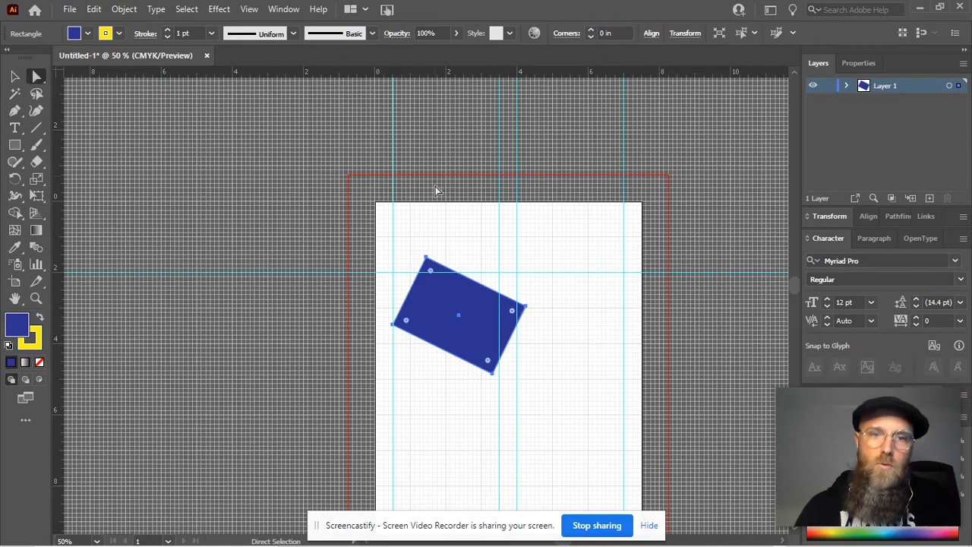
{"action": "scroll", "coordinate": [426, 243], "scroll_direction": "up", "scroll_amount": 2}
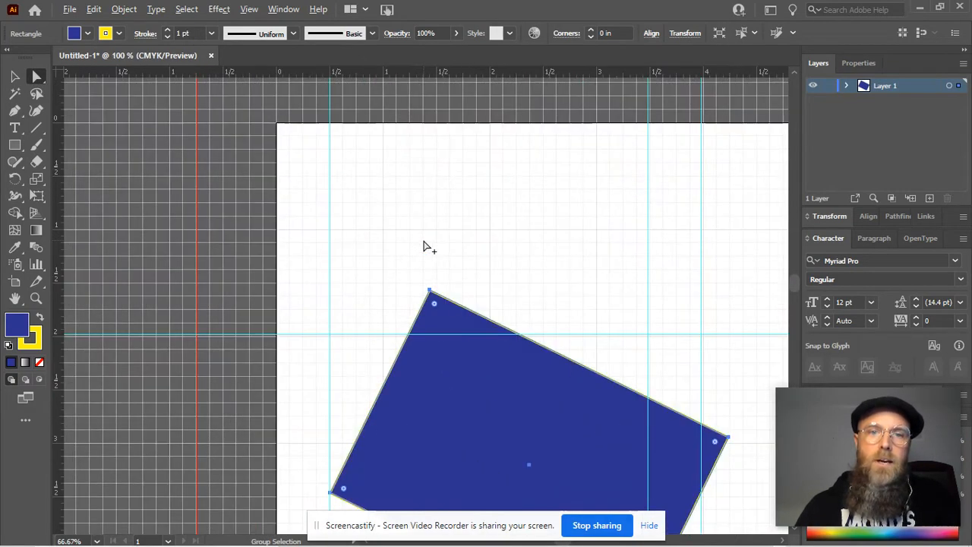
{"action": "scroll", "coordinate": [425, 245], "scroll_direction": "up", "scroll_amount": 4}
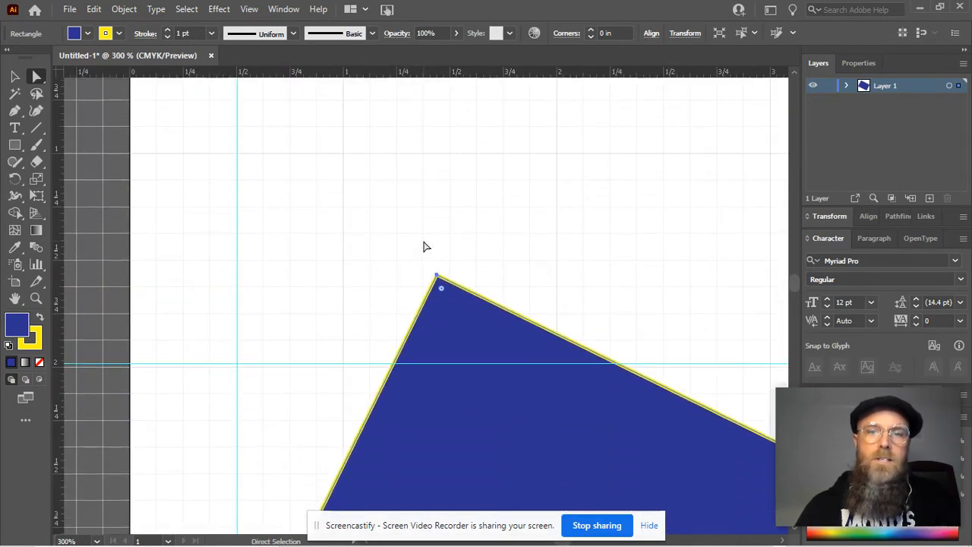
{"action": "scroll", "coordinate": [500, 250], "scroll_direction": "down", "scroll_amount": 3}
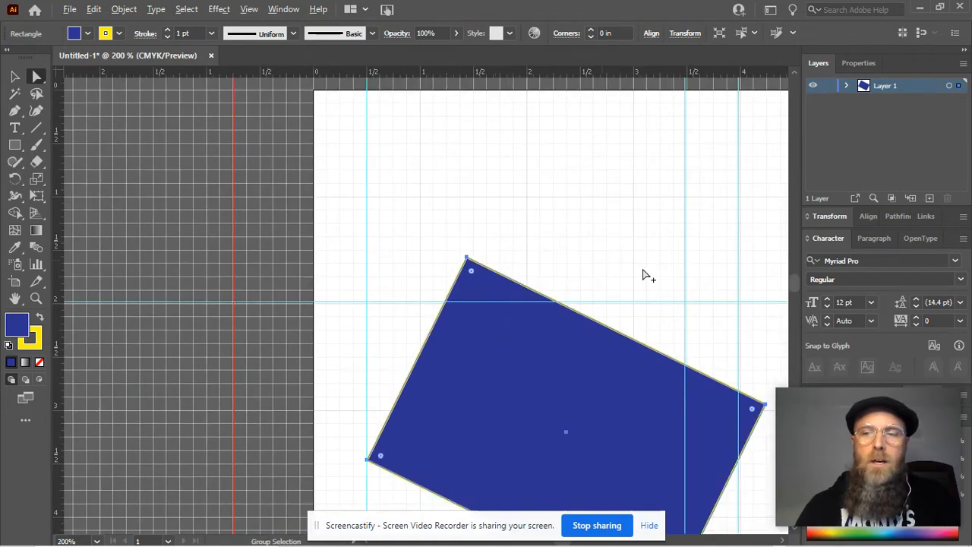
{"action": "left_click_drag", "start_coordinate": [658, 265], "coordinate": [542, 148]}
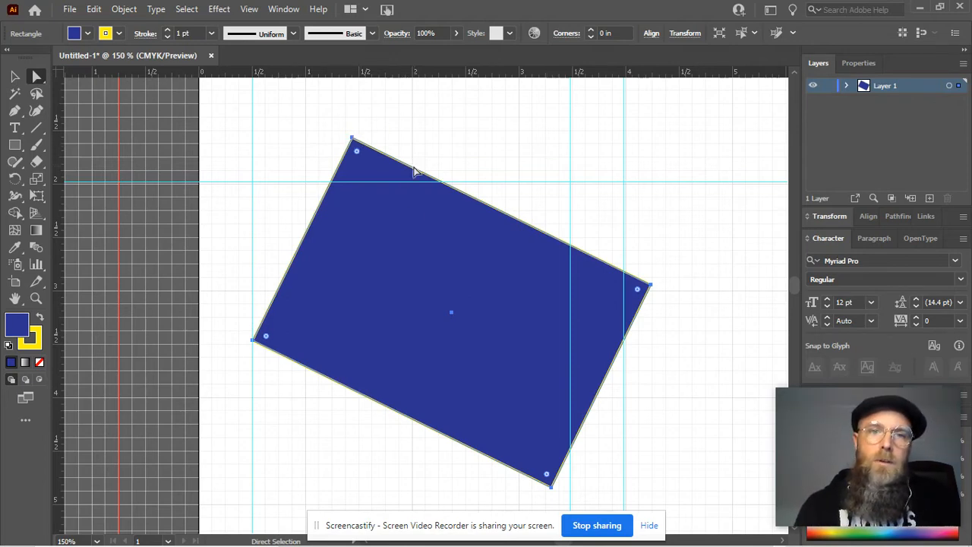
{"action": "key", "text": "ctrl+shift+a"}
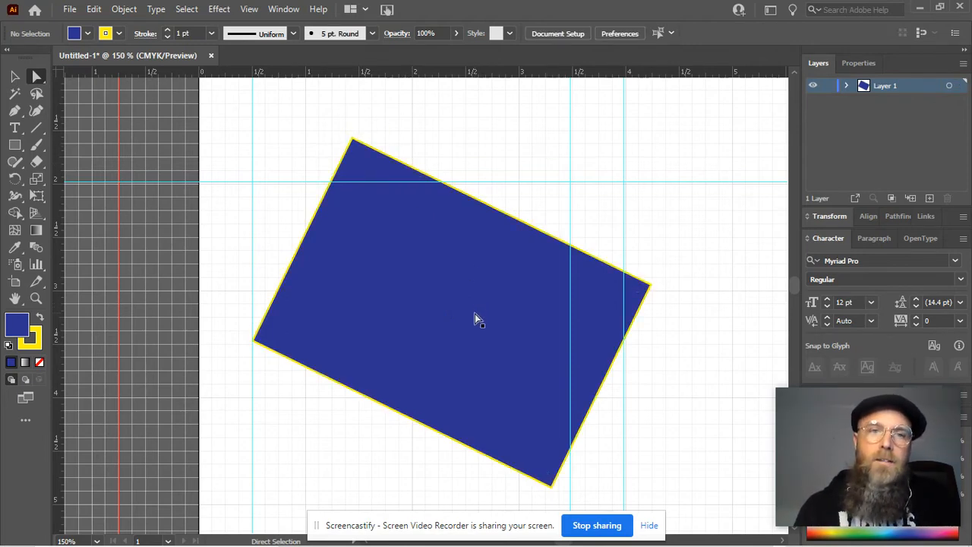
{"action": "left_click", "coordinate": [422, 177]}
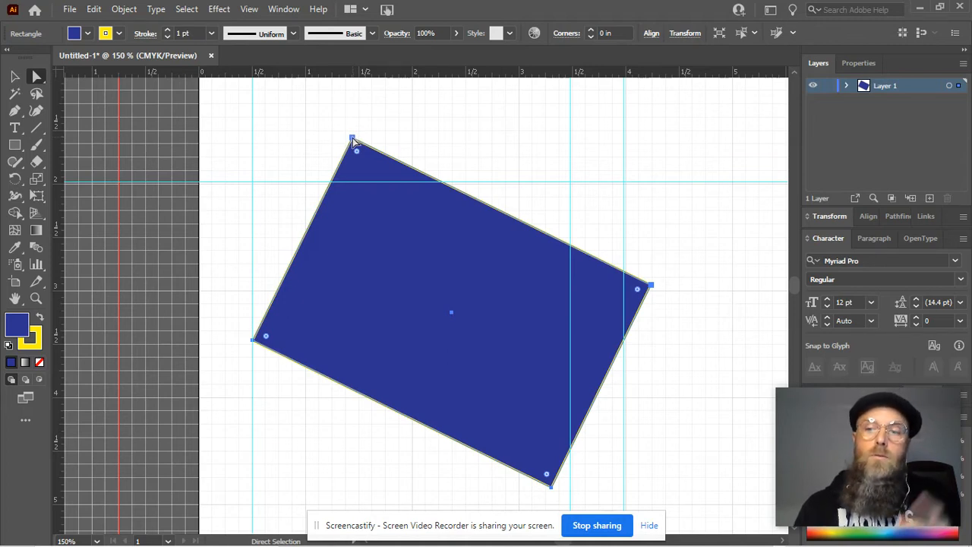
{"action": "left_click", "coordinate": [352, 138]}
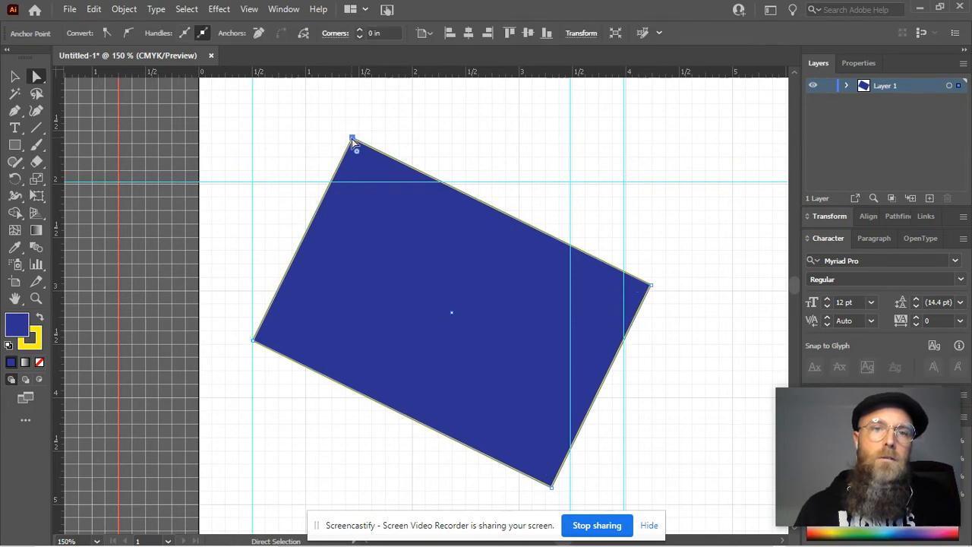
{"action": "left_click_drag", "start_coordinate": [352, 140], "coordinate": [405, 126]}
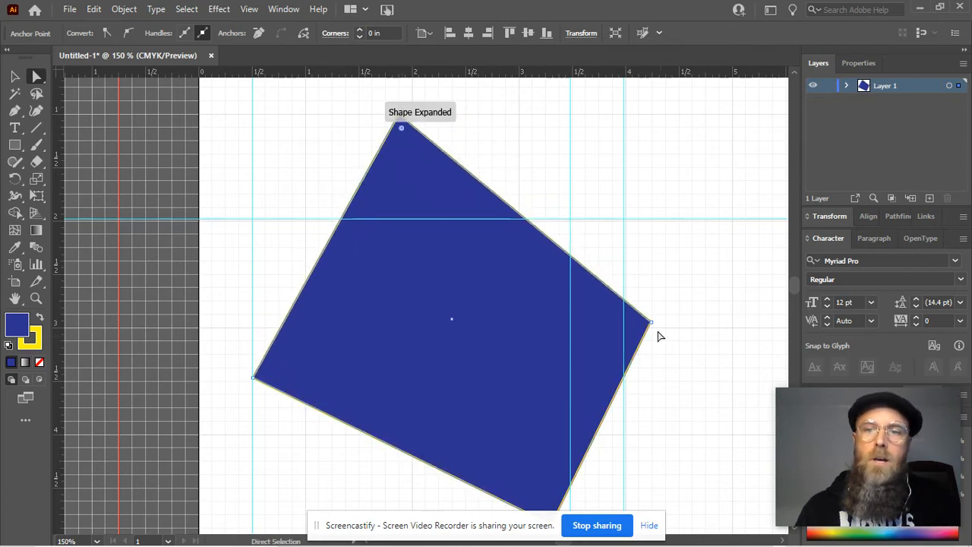
Reposition the right, left and bottom corner points to form an uneven diamond, and shift the whole shape slightly down and left
{"action": "left_click_drag", "start_coordinate": [653, 322], "coordinate": [701, 362]}
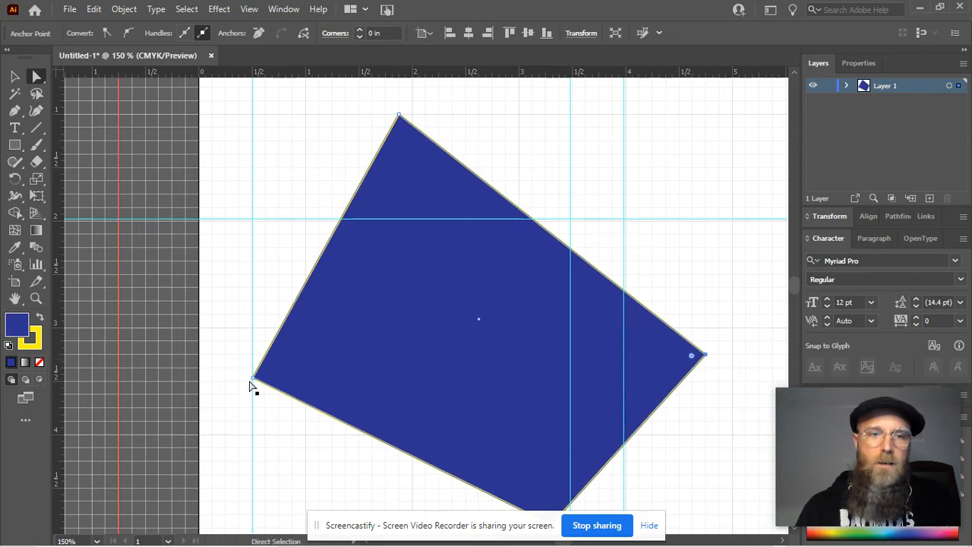
{"action": "left_click_drag", "start_coordinate": [254, 380], "coordinate": [240, 327]}
{"action": "scroll", "coordinate": [529, 366], "scroll_direction": "down", "scroll_amount": 1}
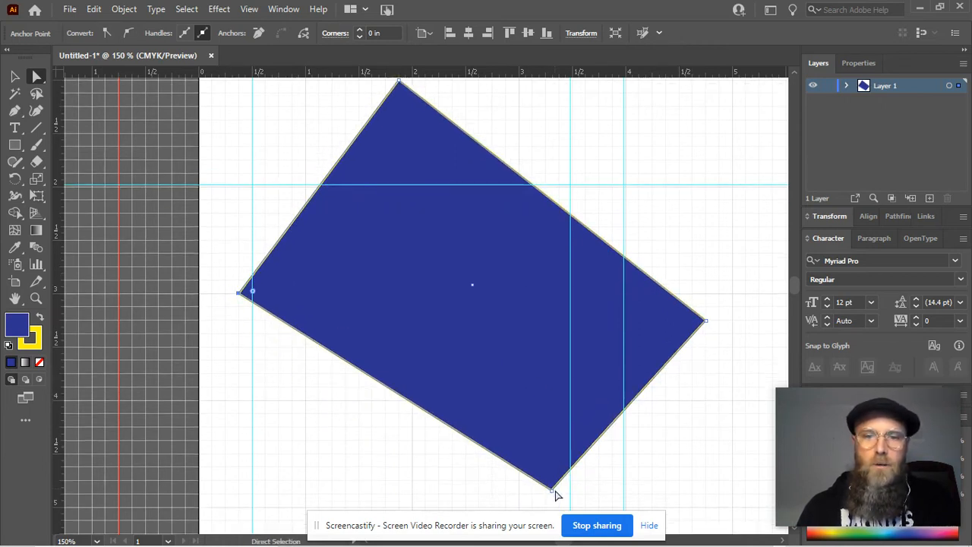
{"action": "left_click_drag", "start_coordinate": [554, 491], "coordinate": [429, 483]}
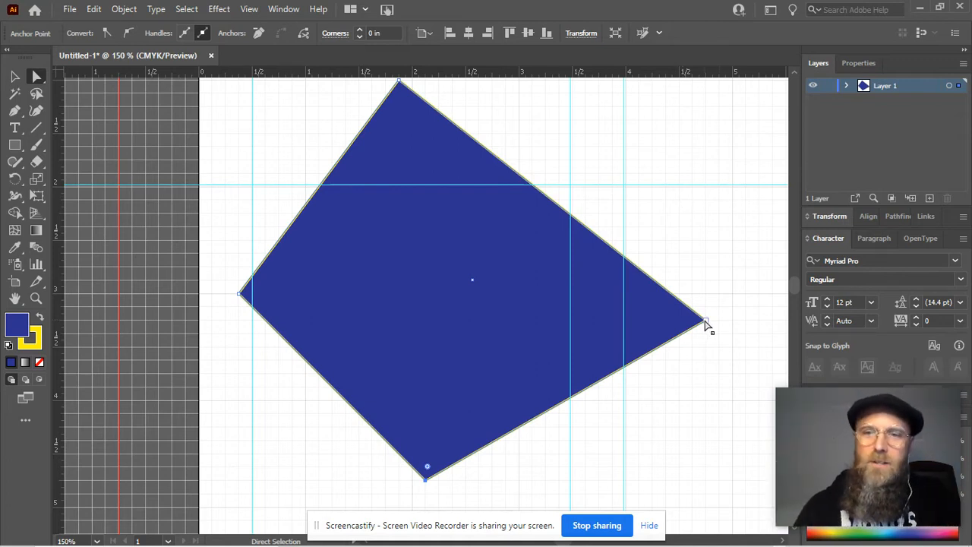
{"action": "left_click_drag", "start_coordinate": [705, 322], "coordinate": [611, 319]}
{"action": "left_click_drag", "start_coordinate": [425, 182], "coordinate": [412, 195]}
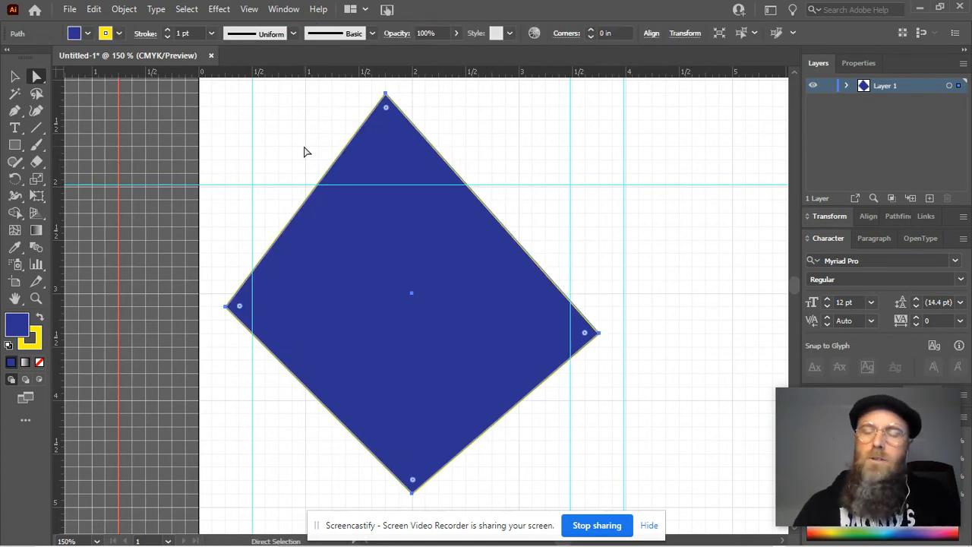
Draw a rounded rectangle about 3 by 1.25 in to the right of the diamond
{"action": "left_click", "coordinate": [15, 145]}
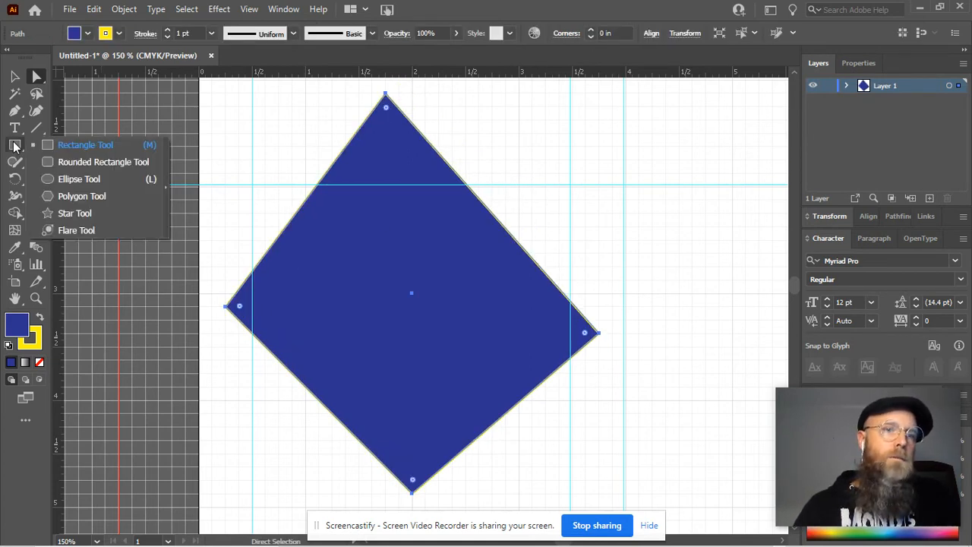
{"action": "left_click", "coordinate": [67, 162]}
{"action": "scroll", "coordinate": [608, 204], "scroll_direction": "down", "scroll_amount": 3}
{"action": "left_click_drag", "start_coordinate": [605, 174], "coordinate": [712, 218]}
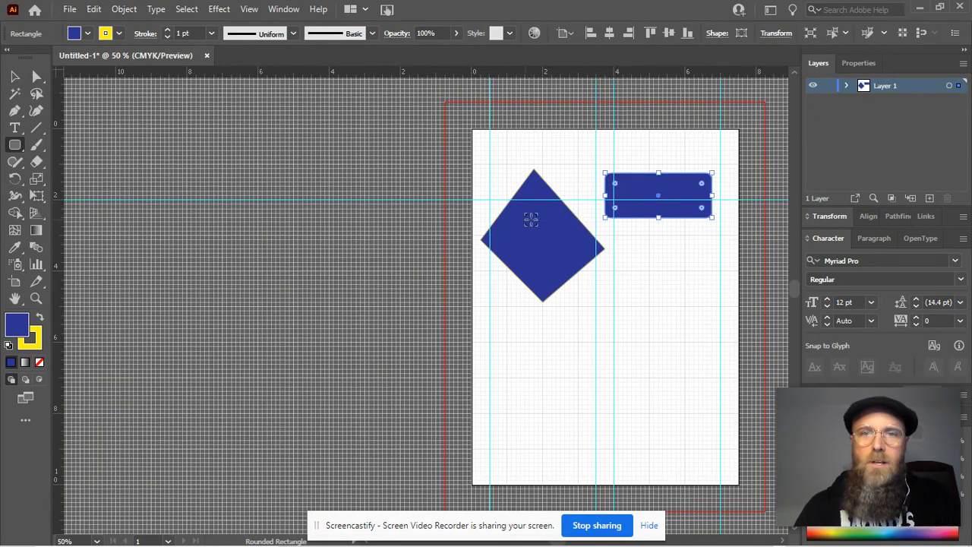
Nudge the diamond slightly left and round all its corners to a radius of about 0.55 in
{"action": "scroll", "coordinate": [533, 185], "scroll_direction": "up", "scroll_amount": 3}
{"action": "left_click_drag", "start_coordinate": [625, 226], "coordinate": [507, 204]}
{"action": "left_click", "coordinate": [36, 77]}
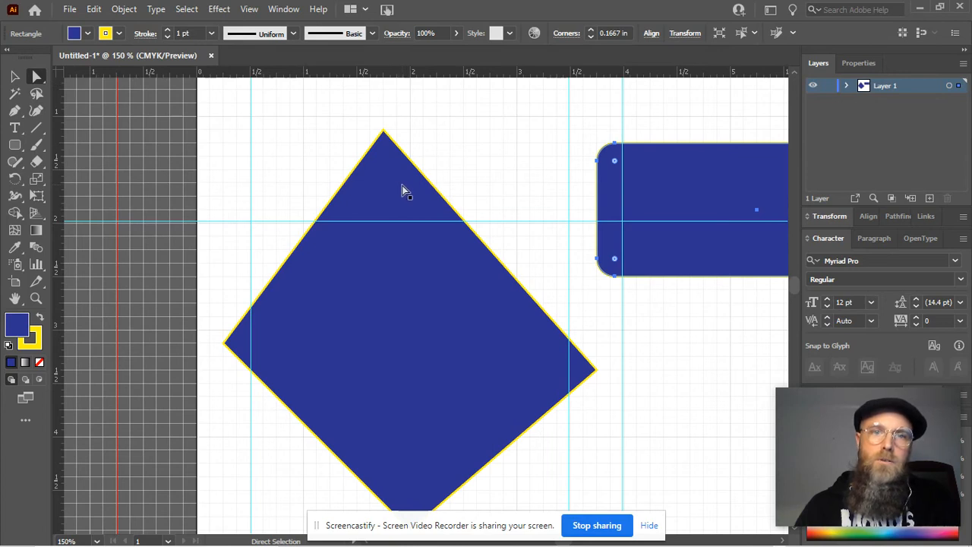
{"action": "left_click_drag", "start_coordinate": [402, 190], "coordinate": [384, 184]}
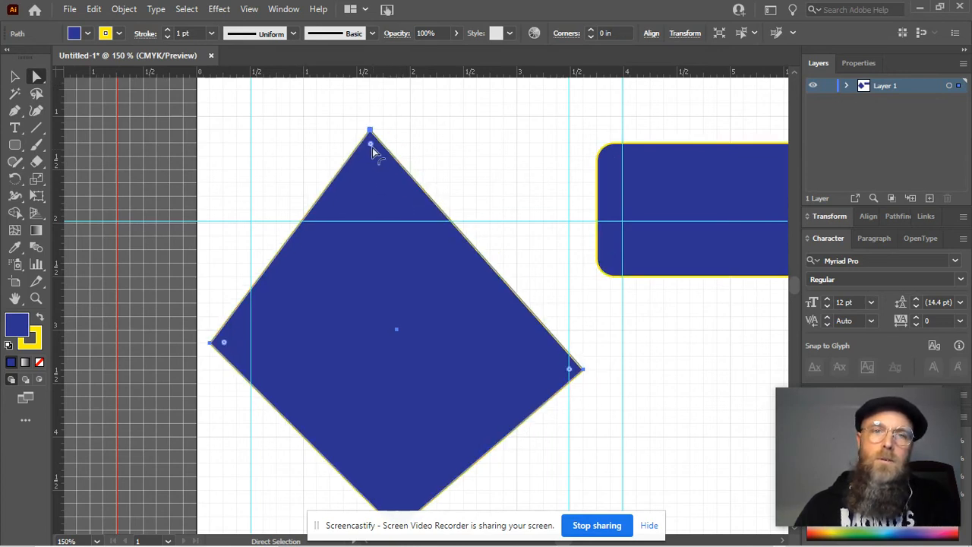
{"action": "left_click_drag", "start_coordinate": [371, 145], "coordinate": [366, 217]}
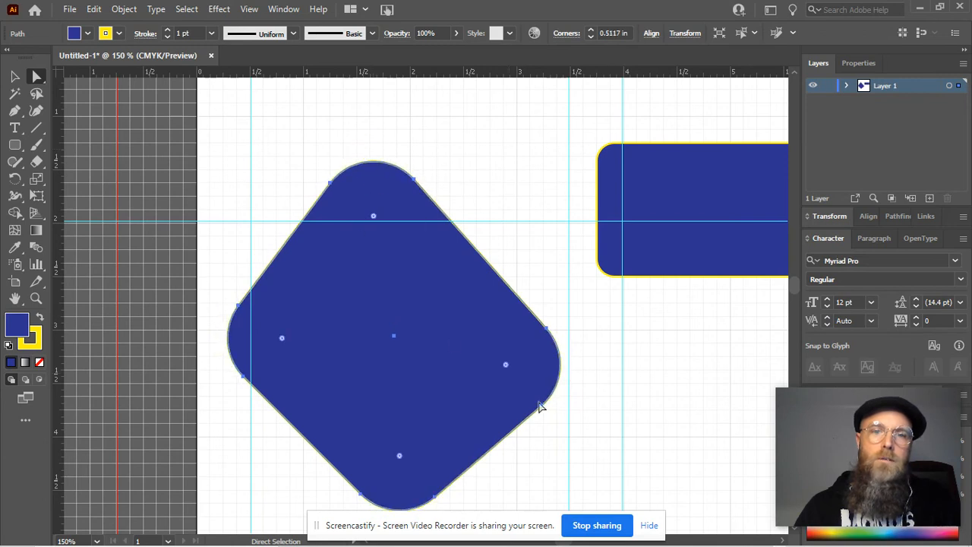
{"action": "left_click_drag", "start_coordinate": [510, 365], "coordinate": [354, 345]}
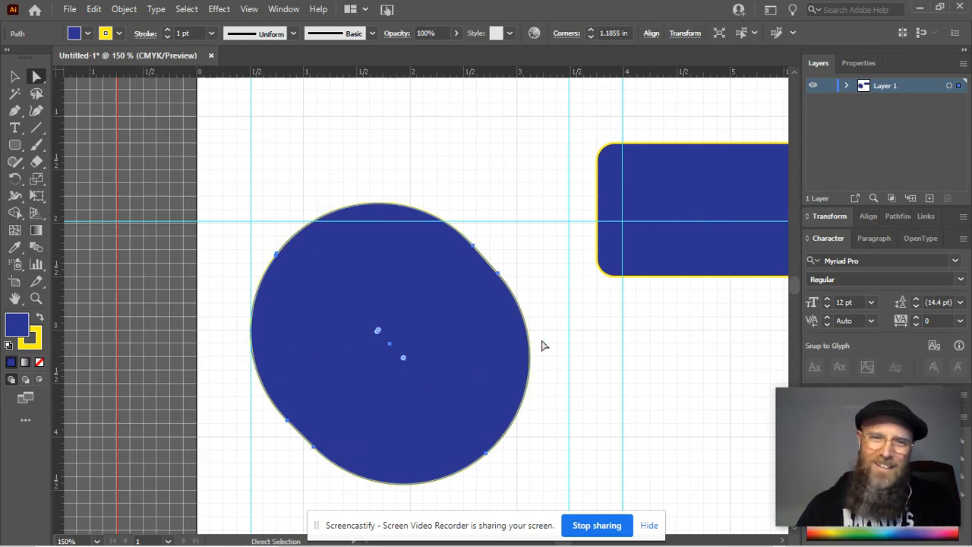
{"action": "left_click_drag", "start_coordinate": [405, 360], "coordinate": [587, 465]}
{"action": "left_click_drag", "start_coordinate": [515, 342], "coordinate": [514, 342]}
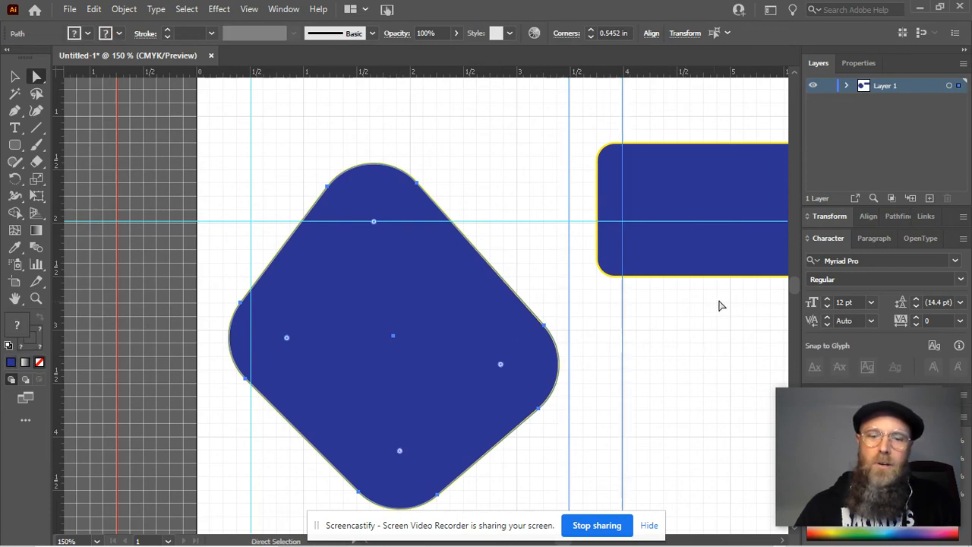
Draw a circle about 2 in in diameter overlapping the diamond and the rounded rectangle
{"action": "key", "text": "space"}
{"action": "left_click_drag", "start_coordinate": [630, 324], "coordinate": [598, 294]}
{"action": "left_click_drag", "start_coordinate": [15, 145], "coordinate": [66, 177]}
{"action": "left_click_drag", "start_coordinate": [551, 257], "coordinate": [561, 369]}
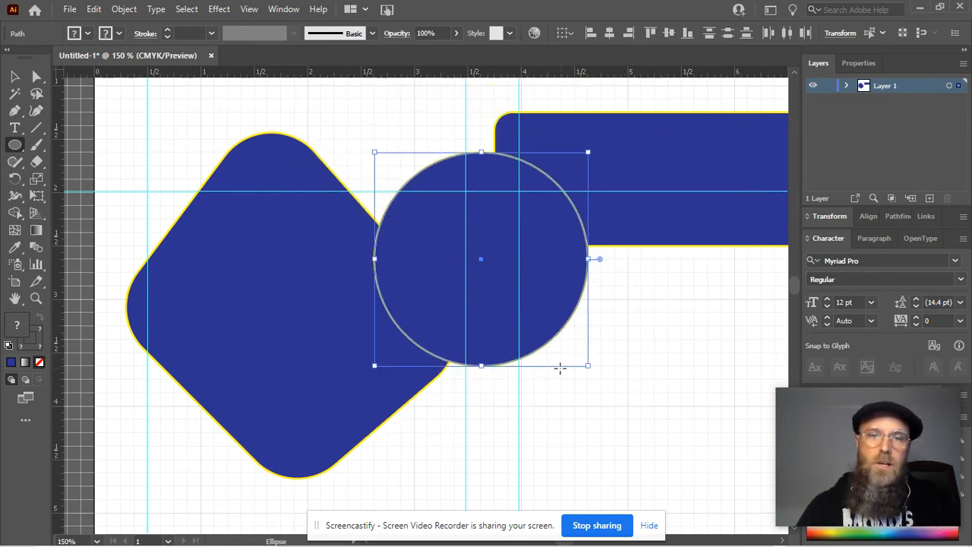
Draw a tilted hexagon with a radius of about 1.25 in below the circle
{"action": "left_click", "coordinate": [15, 146]}
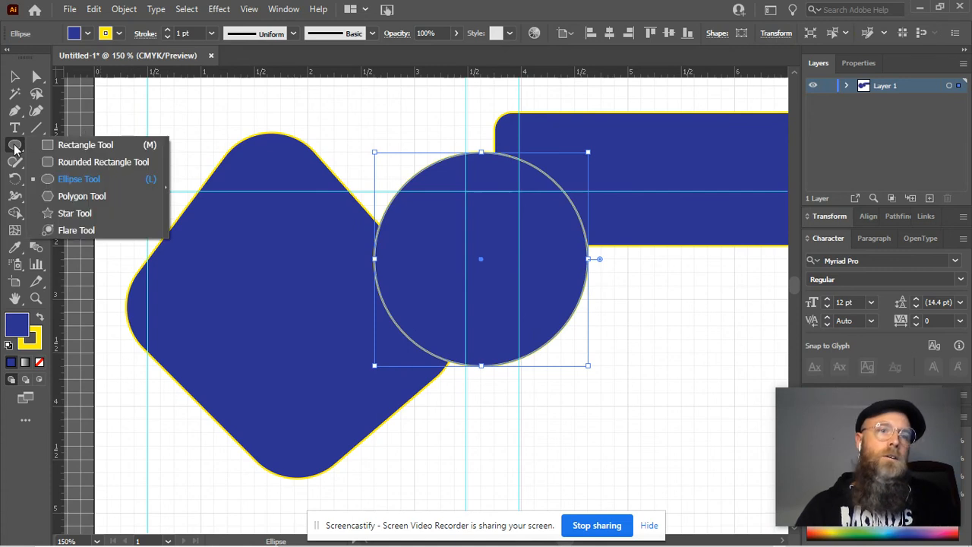
{"action": "left_click", "coordinate": [80, 198]}
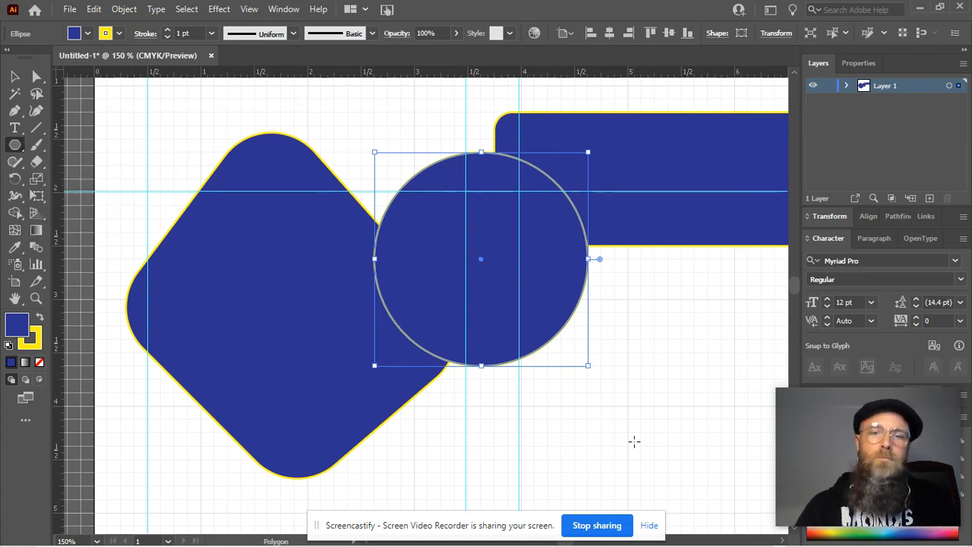
{"action": "left_click_drag", "start_coordinate": [662, 428], "coordinate": [490, 242]}
{"action": "left_click_drag", "start_coordinate": [387, 253], "coordinate": [465, 366]}
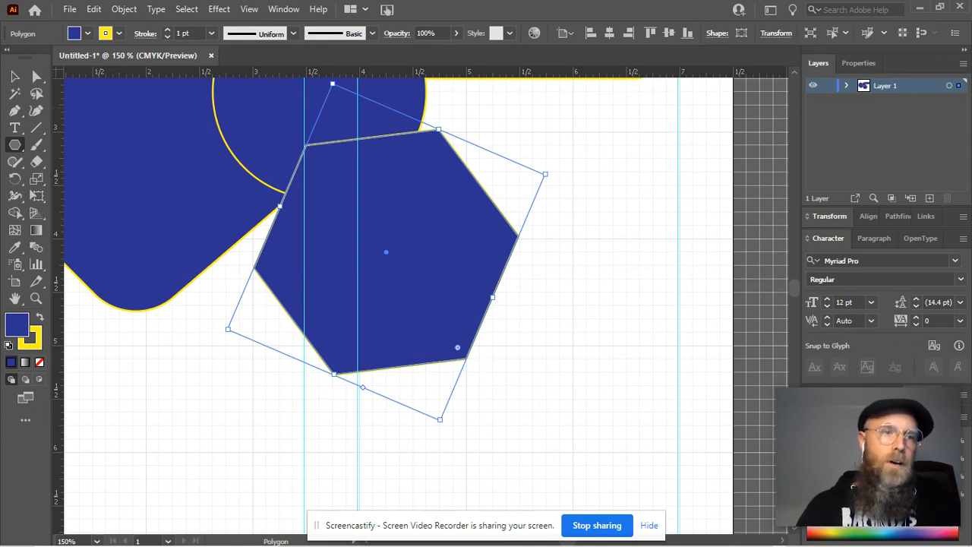
Open the Polygon options for placing another polygon below the diamond
{"action": "left_click", "coordinate": [199, 389]}
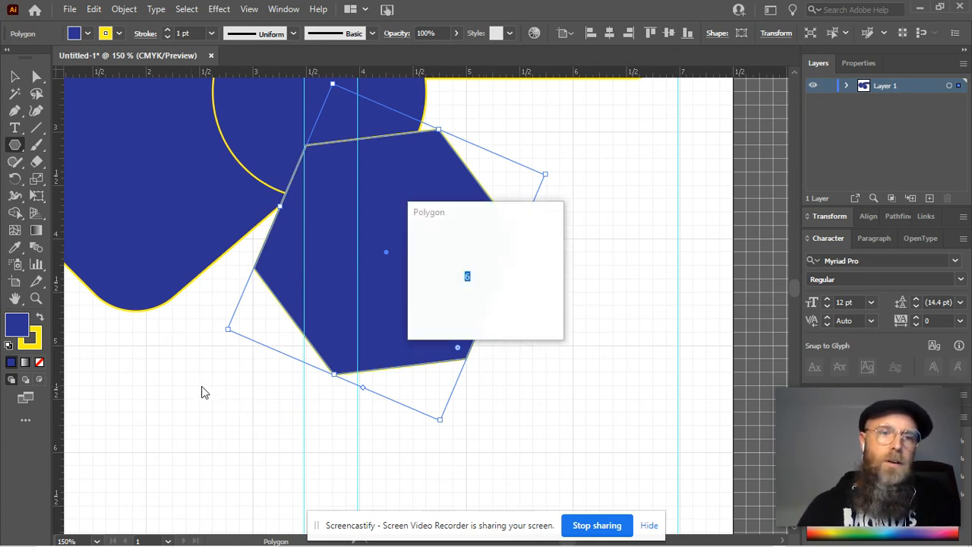